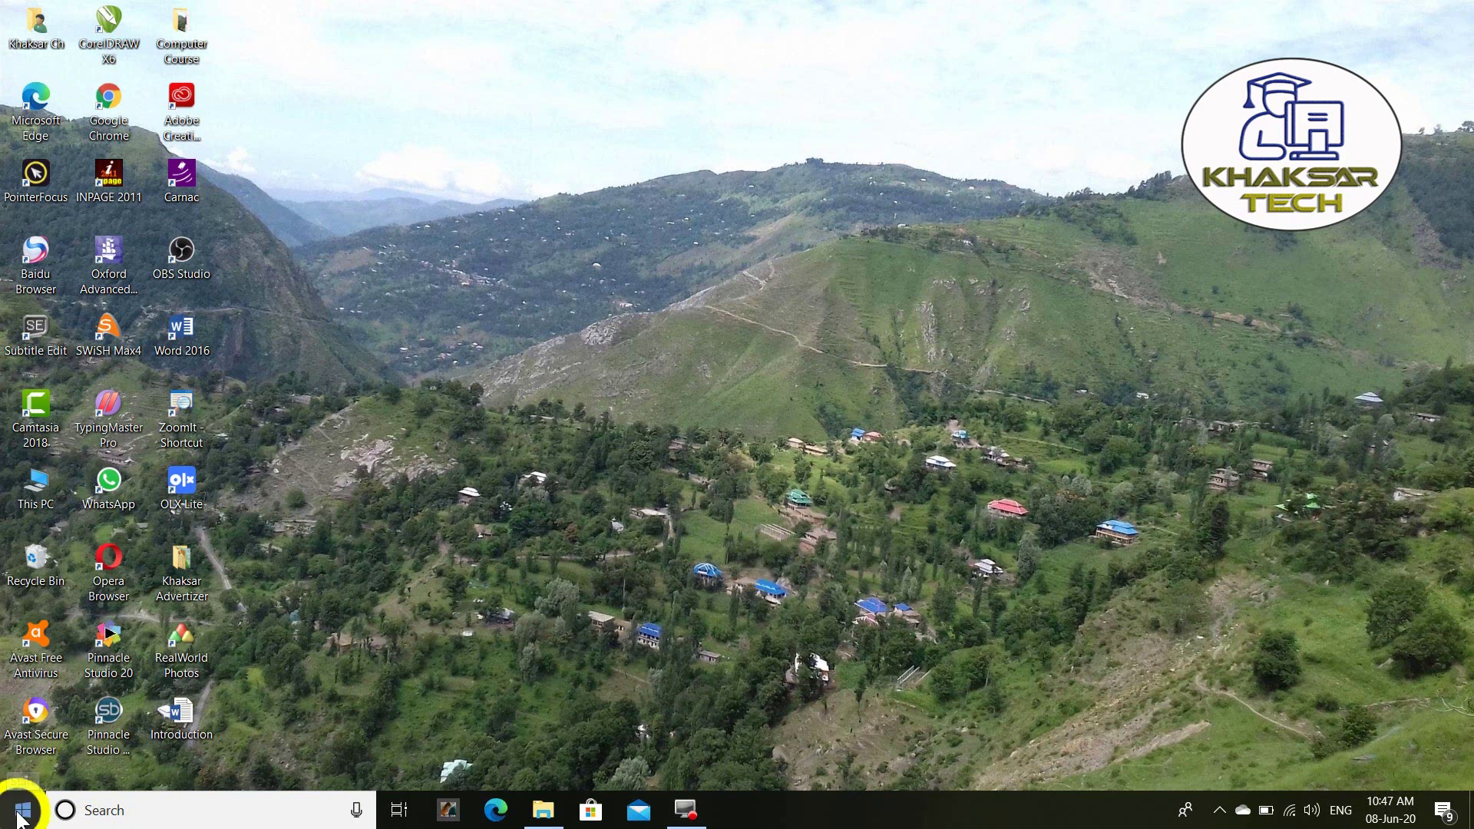
Open the Start menu and scroll through the installed apps list
{"action": "left_click", "coordinate": [21, 812]}
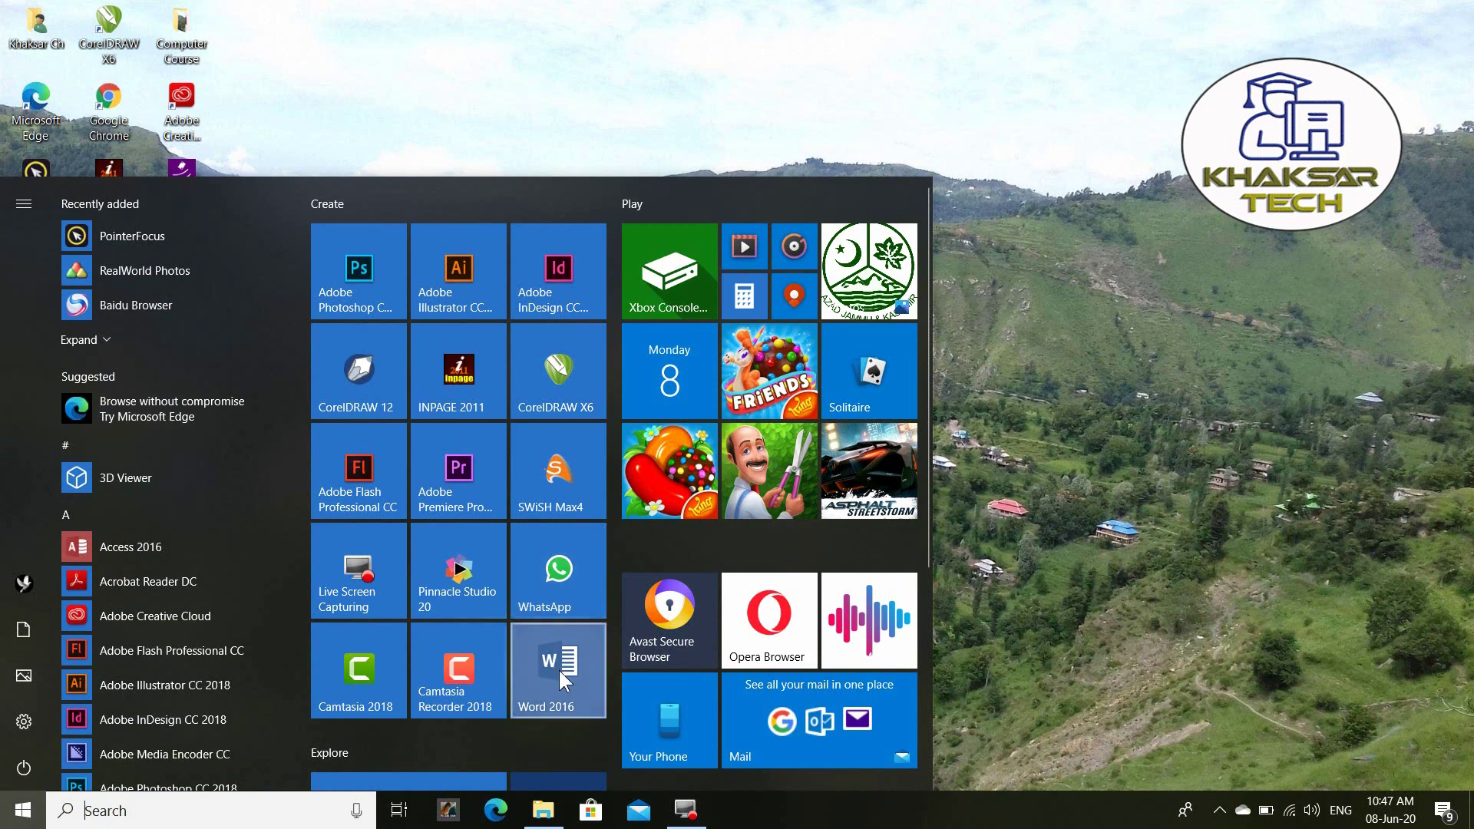
{"action": "scroll", "coordinate": [170, 416], "scroll_direction": "down", "scroll_amount": 10}
{"action": "scroll", "coordinate": [171, 420], "scroll_direction": "down", "scroll_amount": 3}
{"action": "scroll", "coordinate": [172, 424], "scroll_direction": "down", "scroll_amount": 3}
{"action": "scroll", "coordinate": [170, 427], "scroll_direction": "down", "scroll_amount": 1}
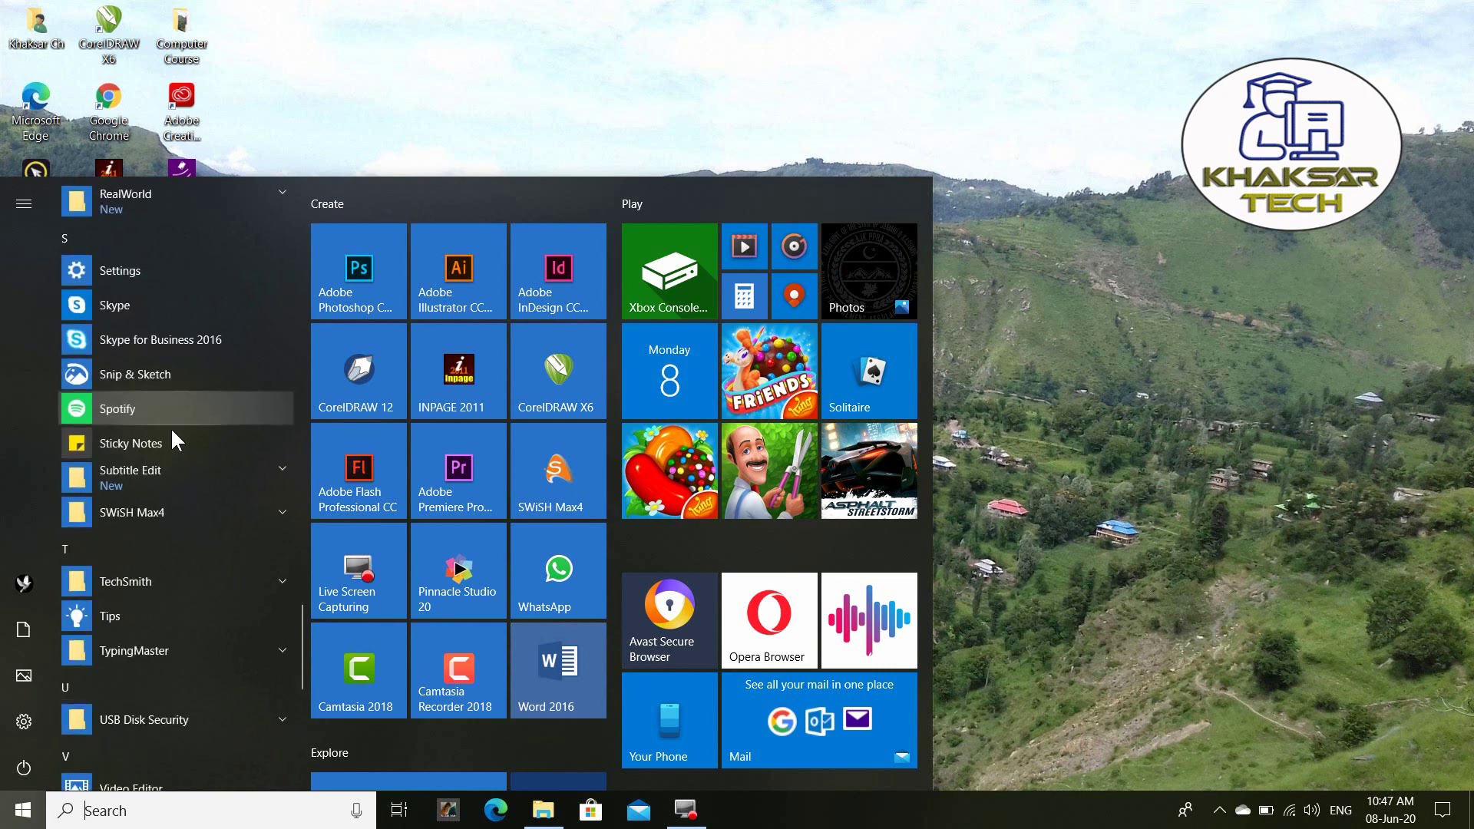
{"action": "scroll", "coordinate": [170, 426], "scroll_direction": "down", "scroll_amount": 5}
Search the apps for 'win' and launch Word 2016 from the best match
{"action": "left_click", "coordinate": [101, 816]}
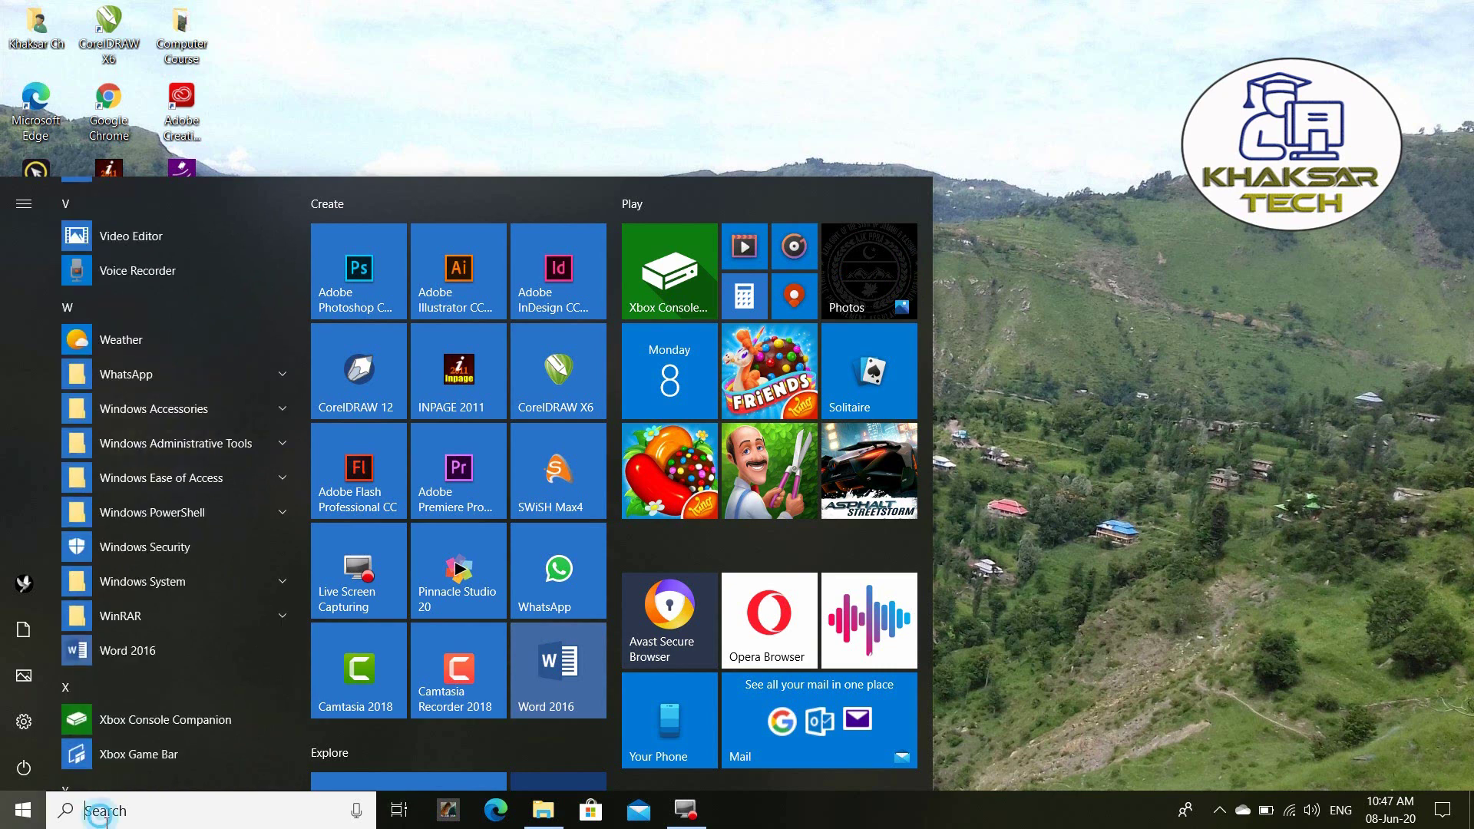
{"action": "type", "text": "wi"}
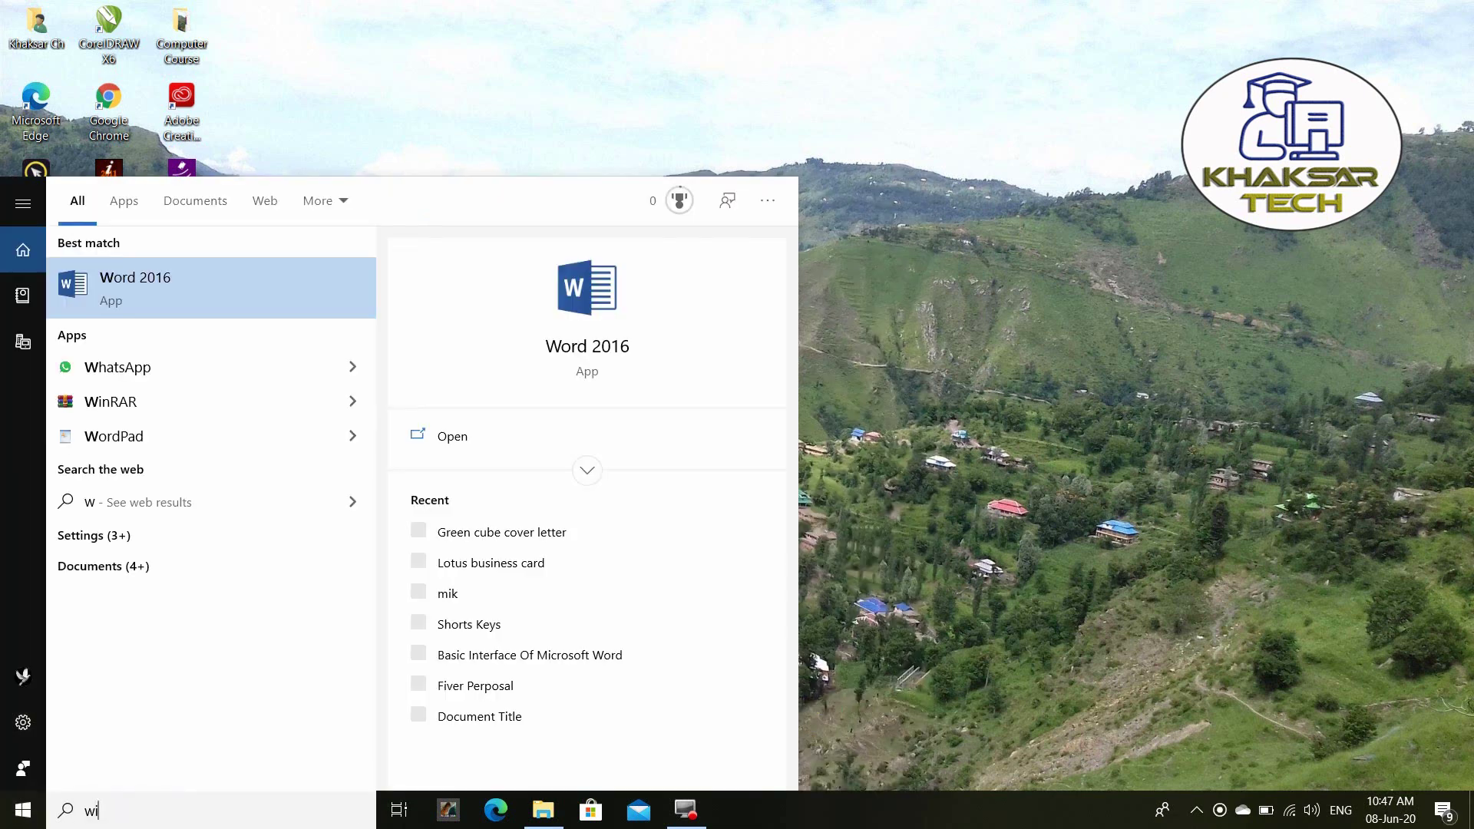
{"action": "type", "text": "nd"}
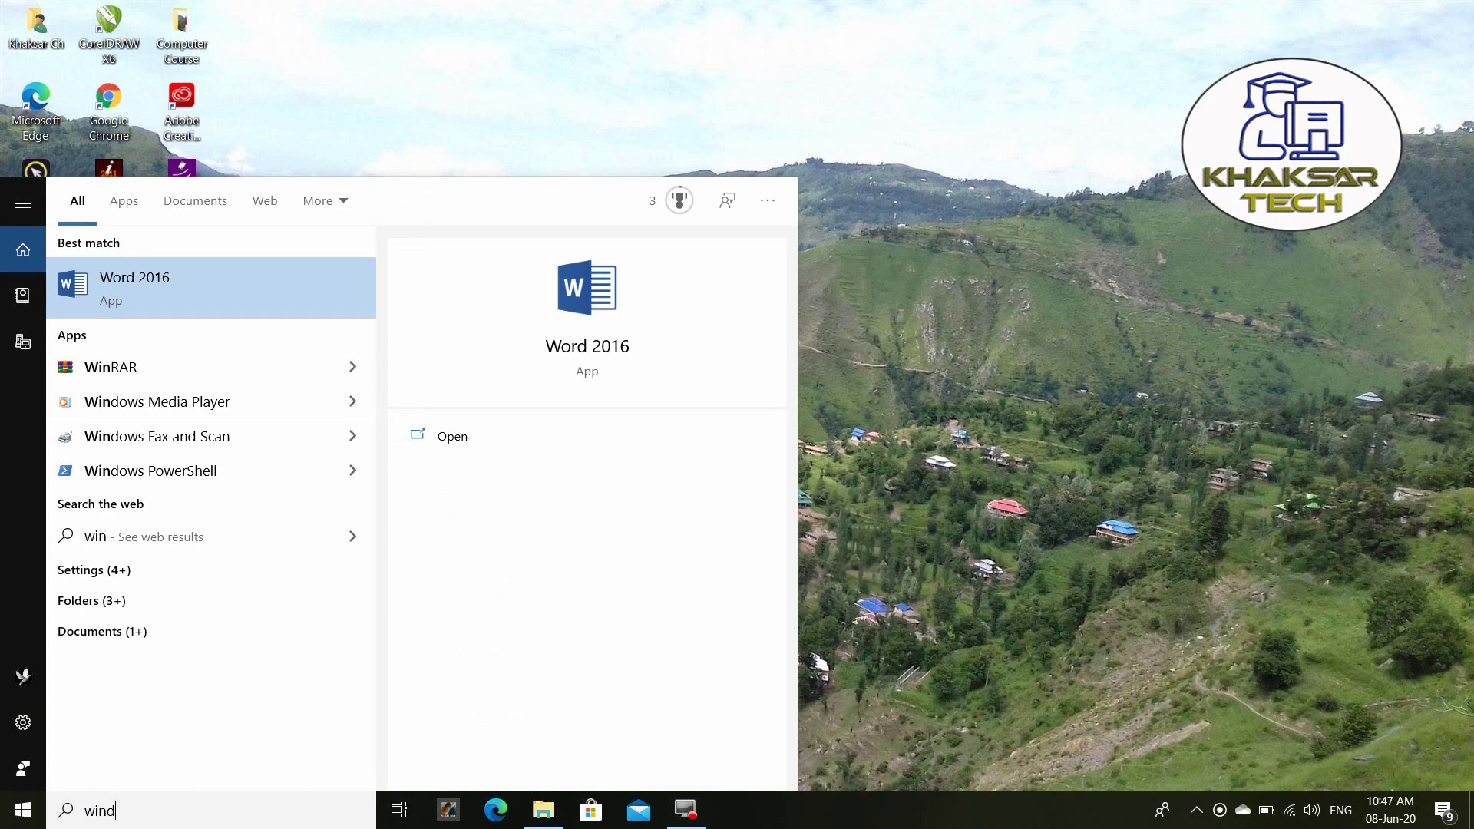
{"action": "key", "text": "BackSpace"}
{"action": "key", "text": "BackSpace"}
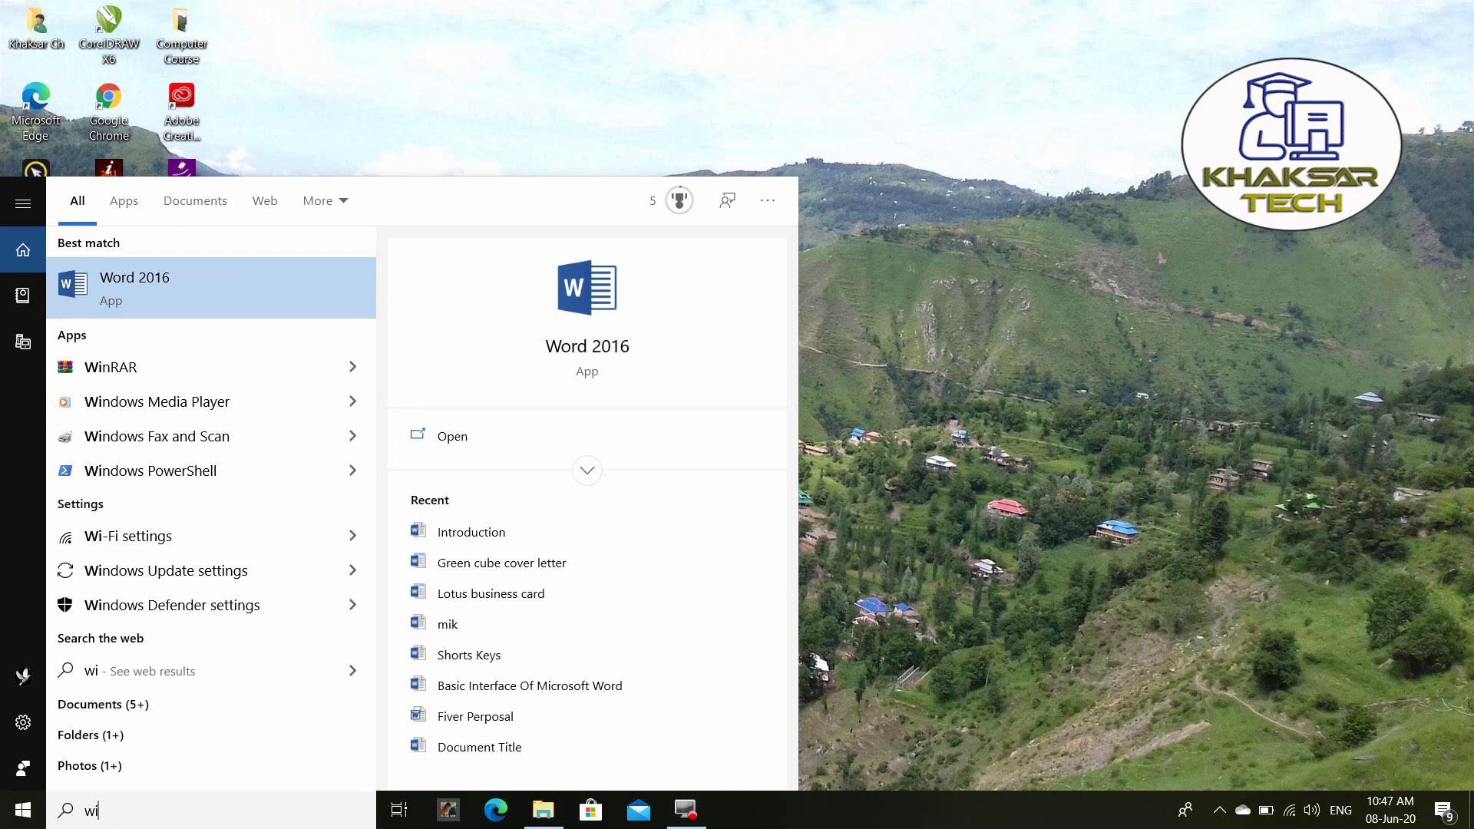
{"action": "type", "text": "n"}
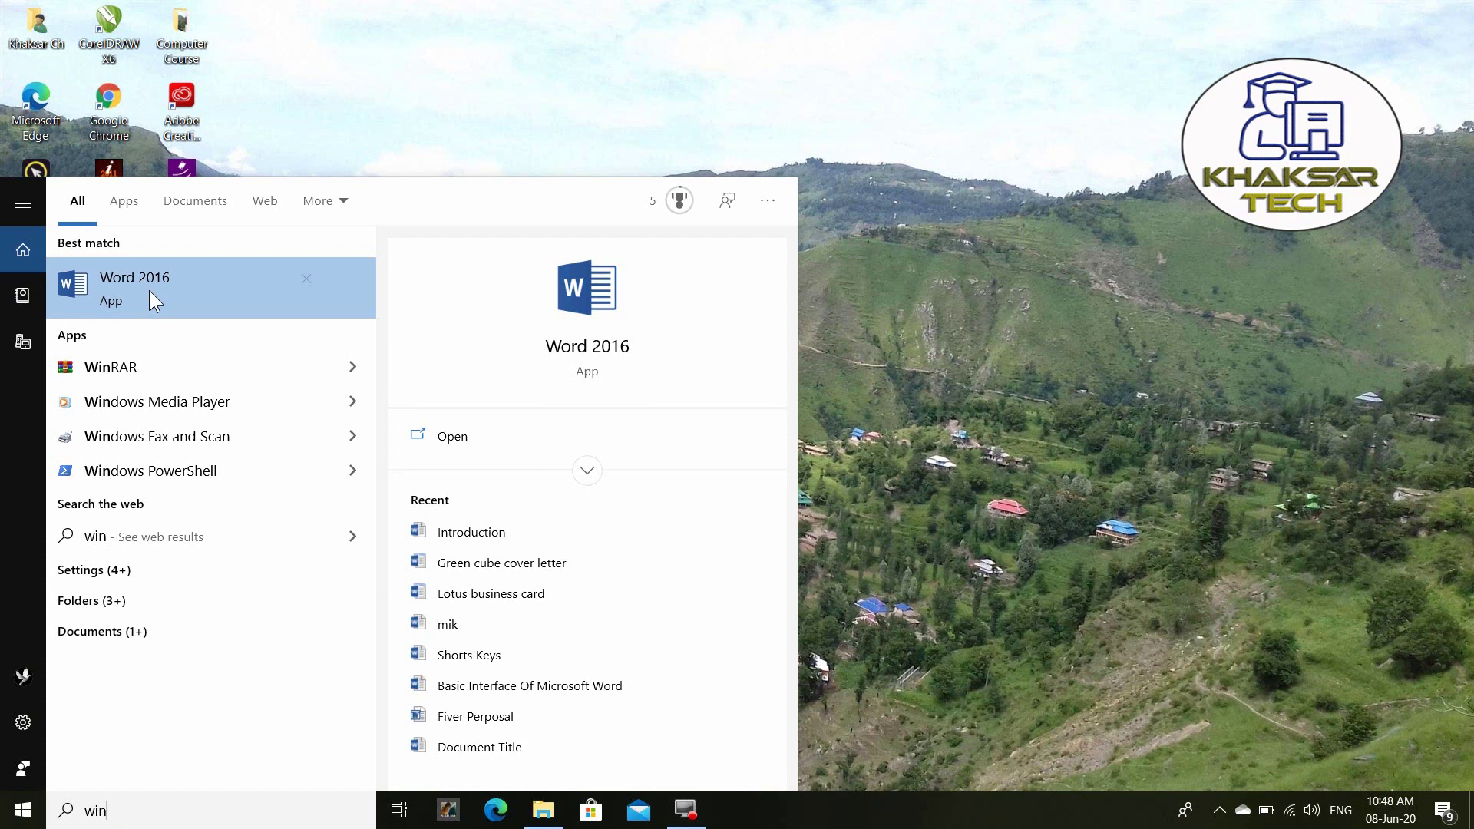
{"action": "left_click", "coordinate": [149, 290]}
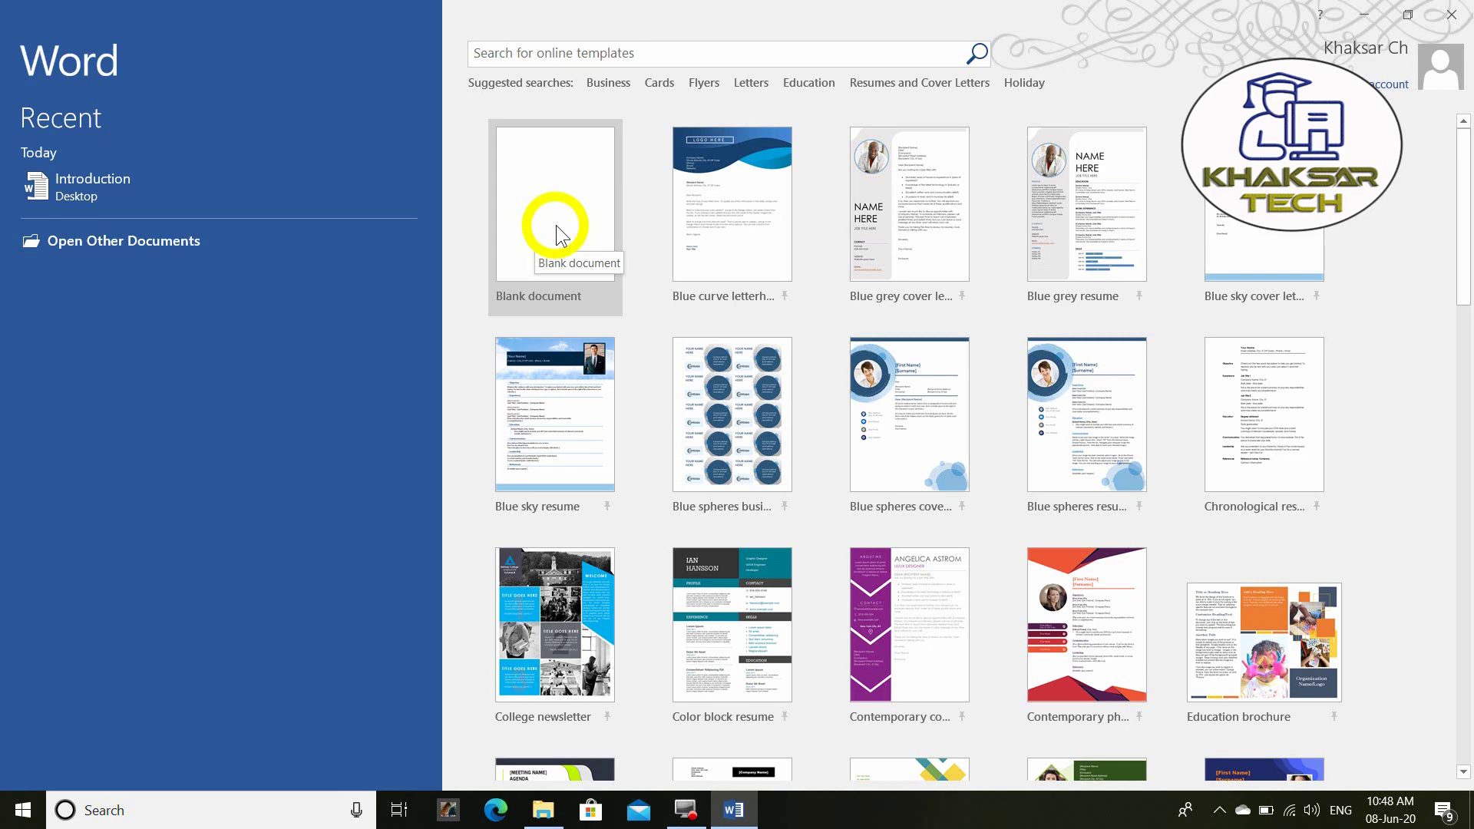
Create a new blank document, Document1, from Word's start screen
{"action": "left_click", "coordinate": [558, 235]}
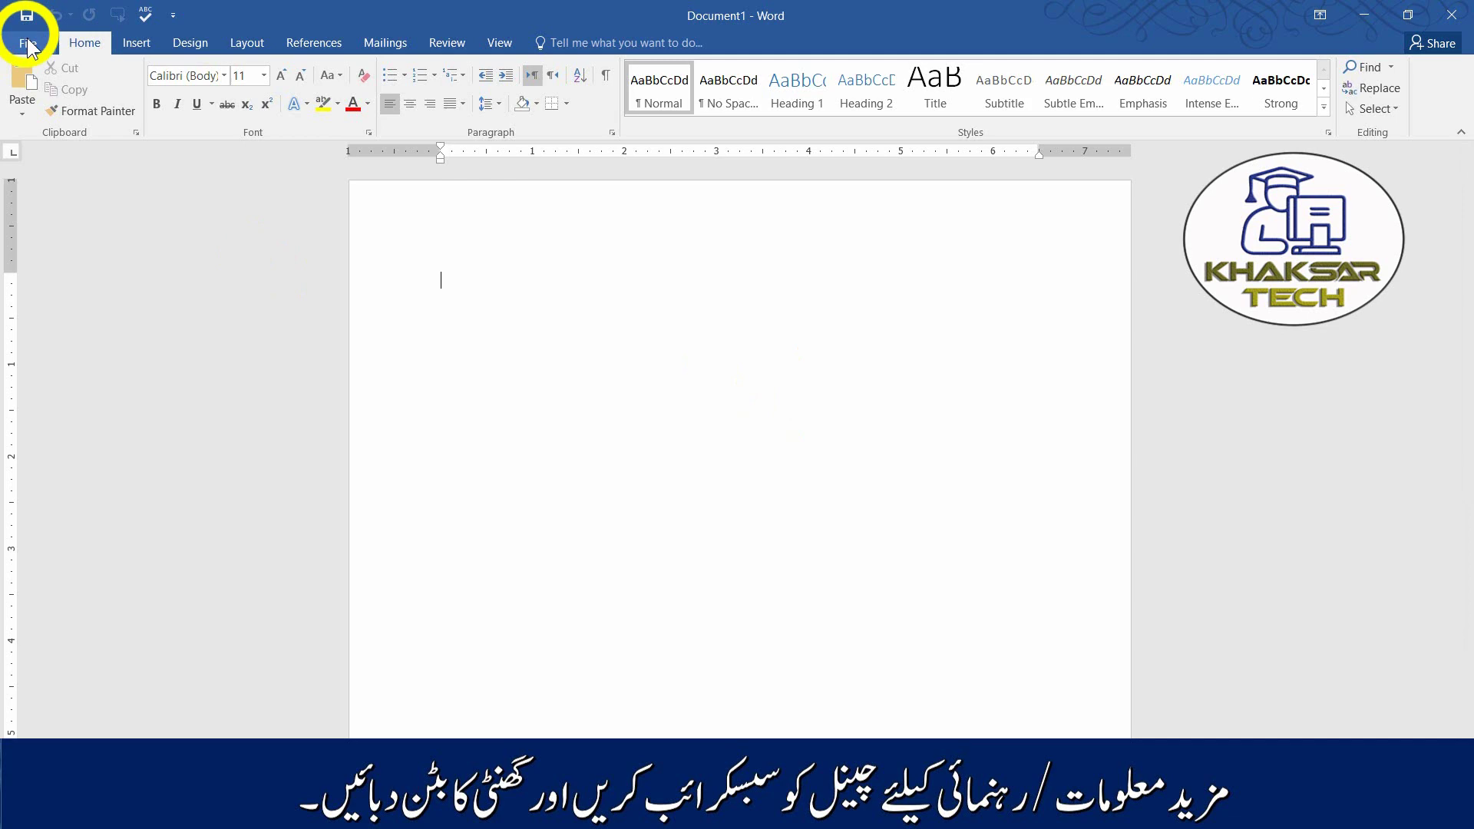
Open the File backstage on the Open page listing the recent Introduction document
{"action": "left_click", "coordinate": [29, 44]}
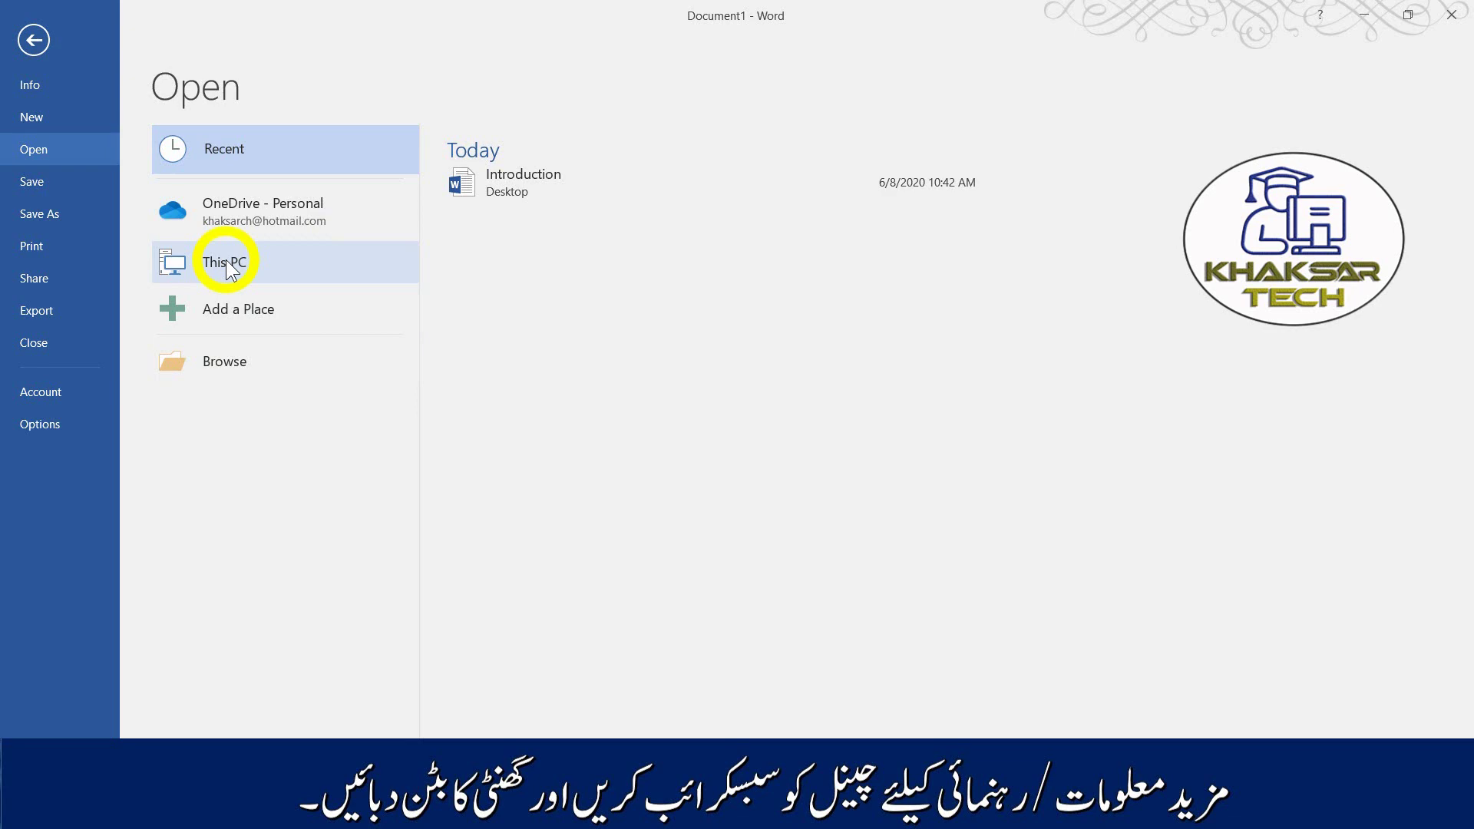
Browse Documents, Downloads, Pictures, Local Disk (C:) and Khaksar (F:), then select Introduction on the Desktop
{"action": "double_click", "coordinate": [228, 265]}
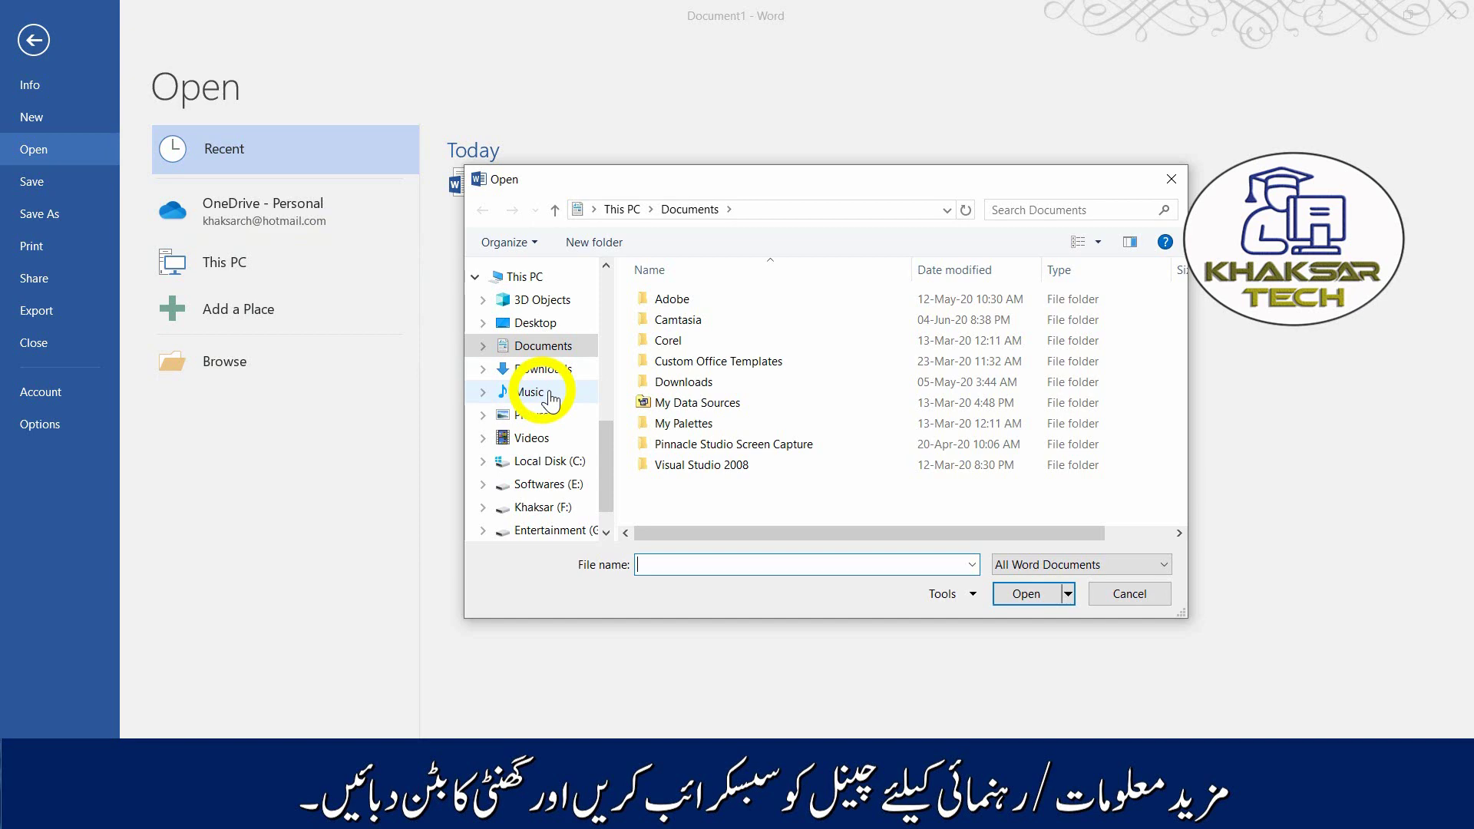
{"action": "left_click", "coordinate": [538, 347]}
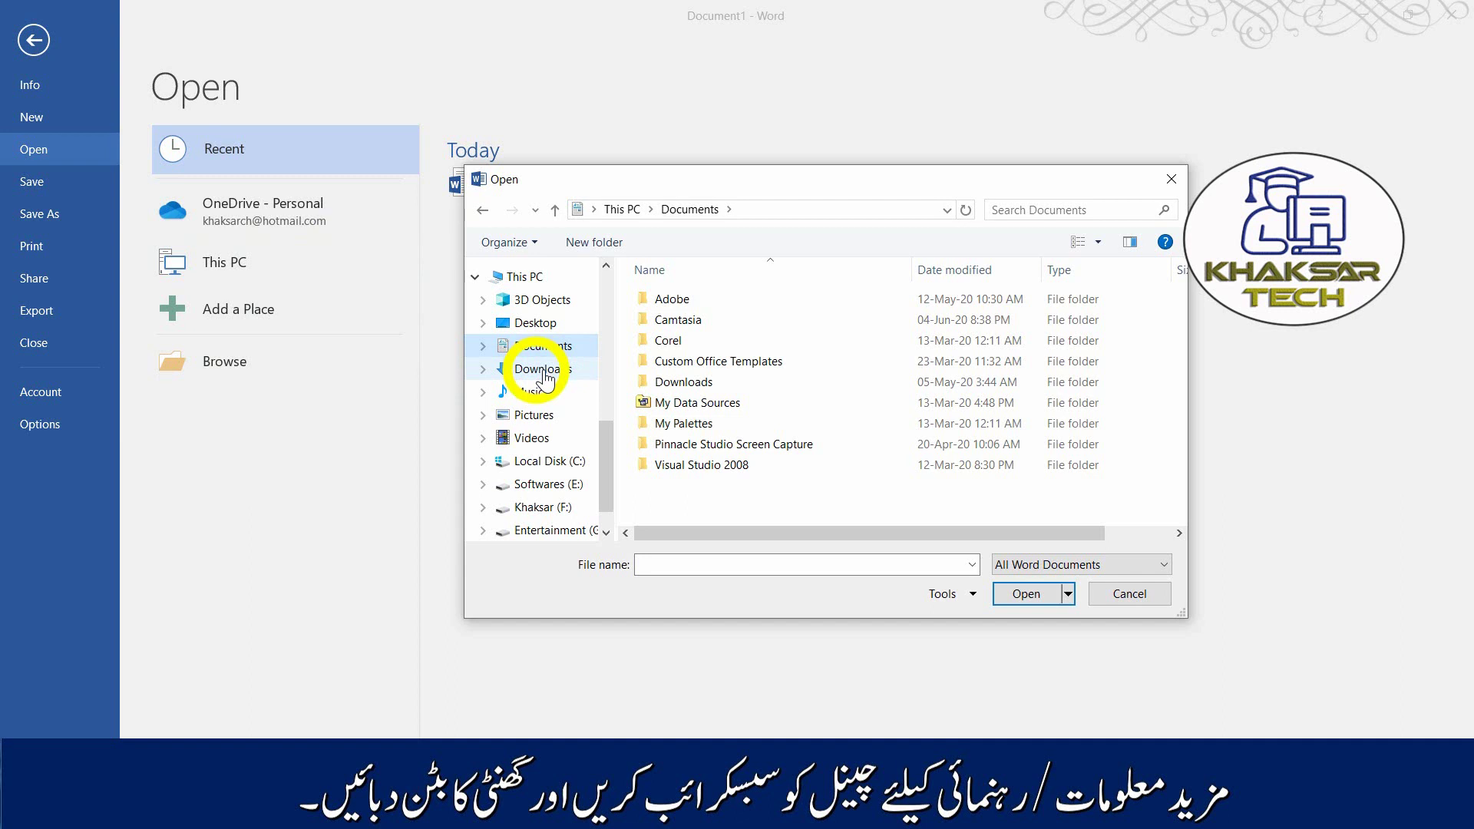
{"action": "left_click", "coordinate": [544, 370]}
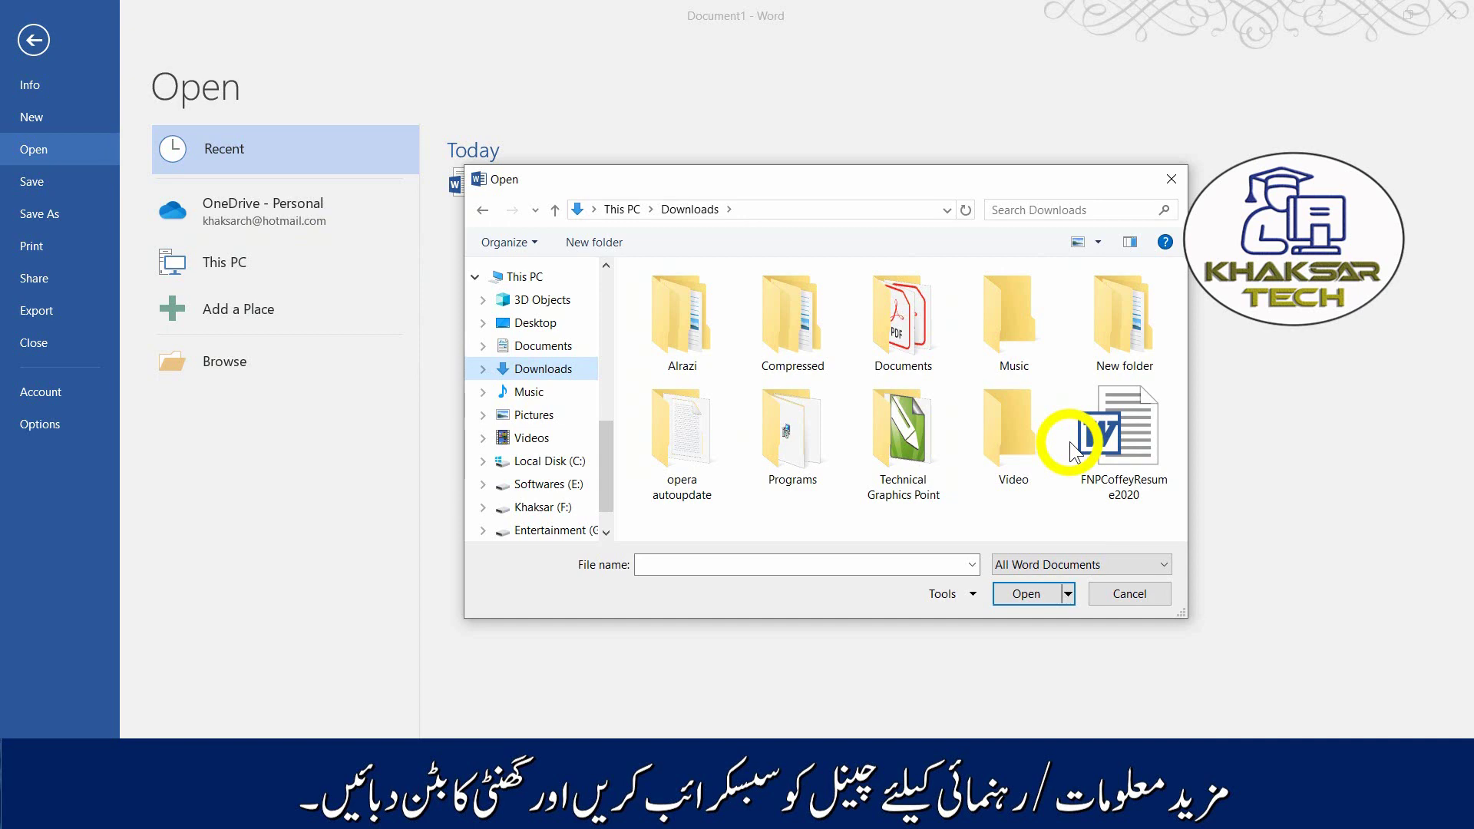
{"action": "left_click", "coordinate": [534, 415]}
{"action": "left_click", "coordinate": [545, 461]}
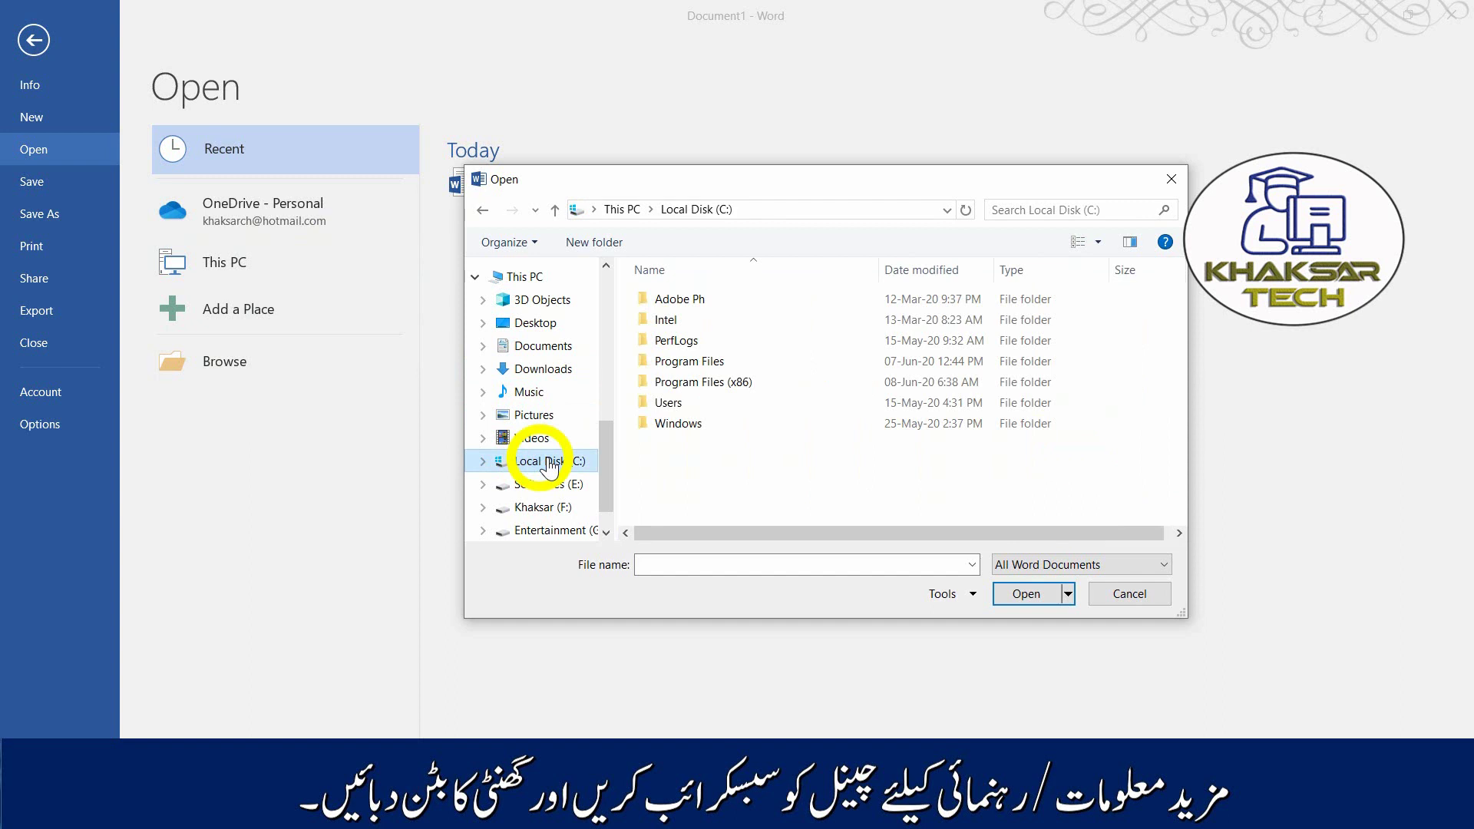
{"action": "left_click", "coordinate": [543, 507]}
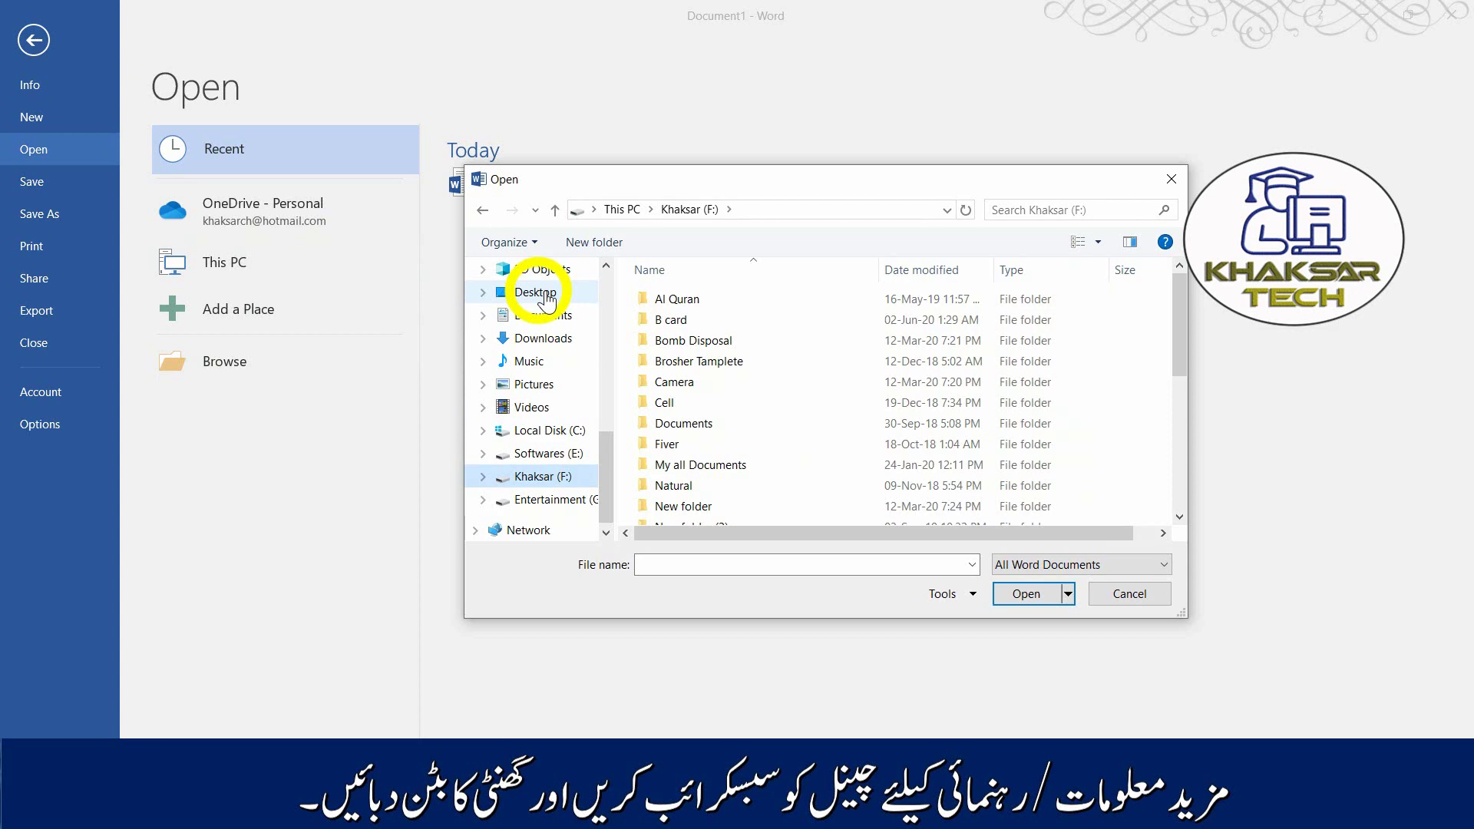
{"action": "left_click", "coordinate": [536, 292]}
{"action": "left_click", "coordinate": [895, 315]}
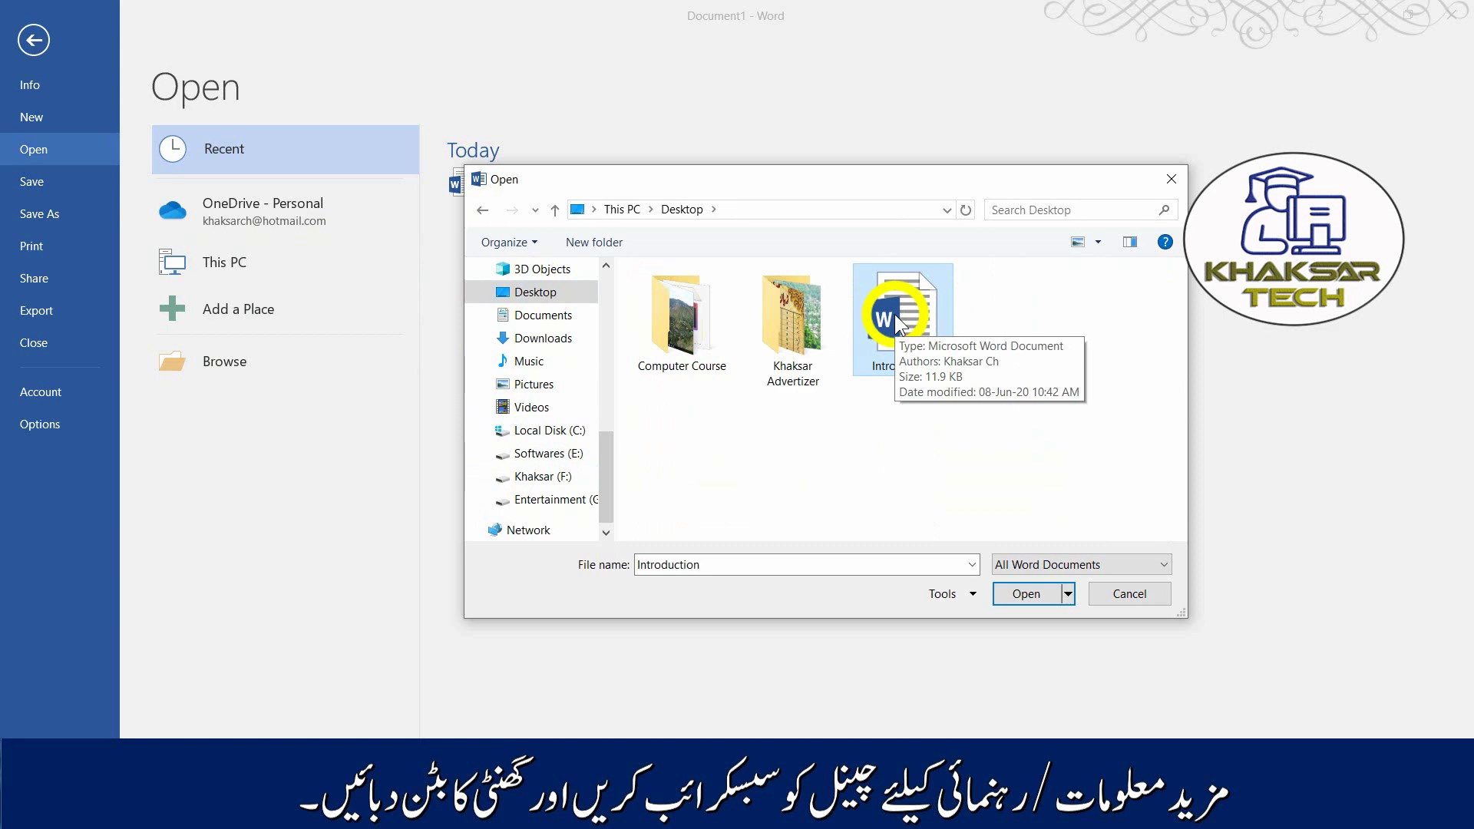
Open Introduction, enlarge the text from 'where you want to add a row' onward one size, then show Start
{"action": "double_click", "coordinate": [895, 315]}
{"action": "mouse_move", "coordinate": [628, 618]}
{"action": "left_mouse_down"}
{"action": "mouse_move", "coordinate": [483, 296]}
{"action": "mouse_move", "coordinate": [540, 566]}
{"action": "left_mouse_up"}
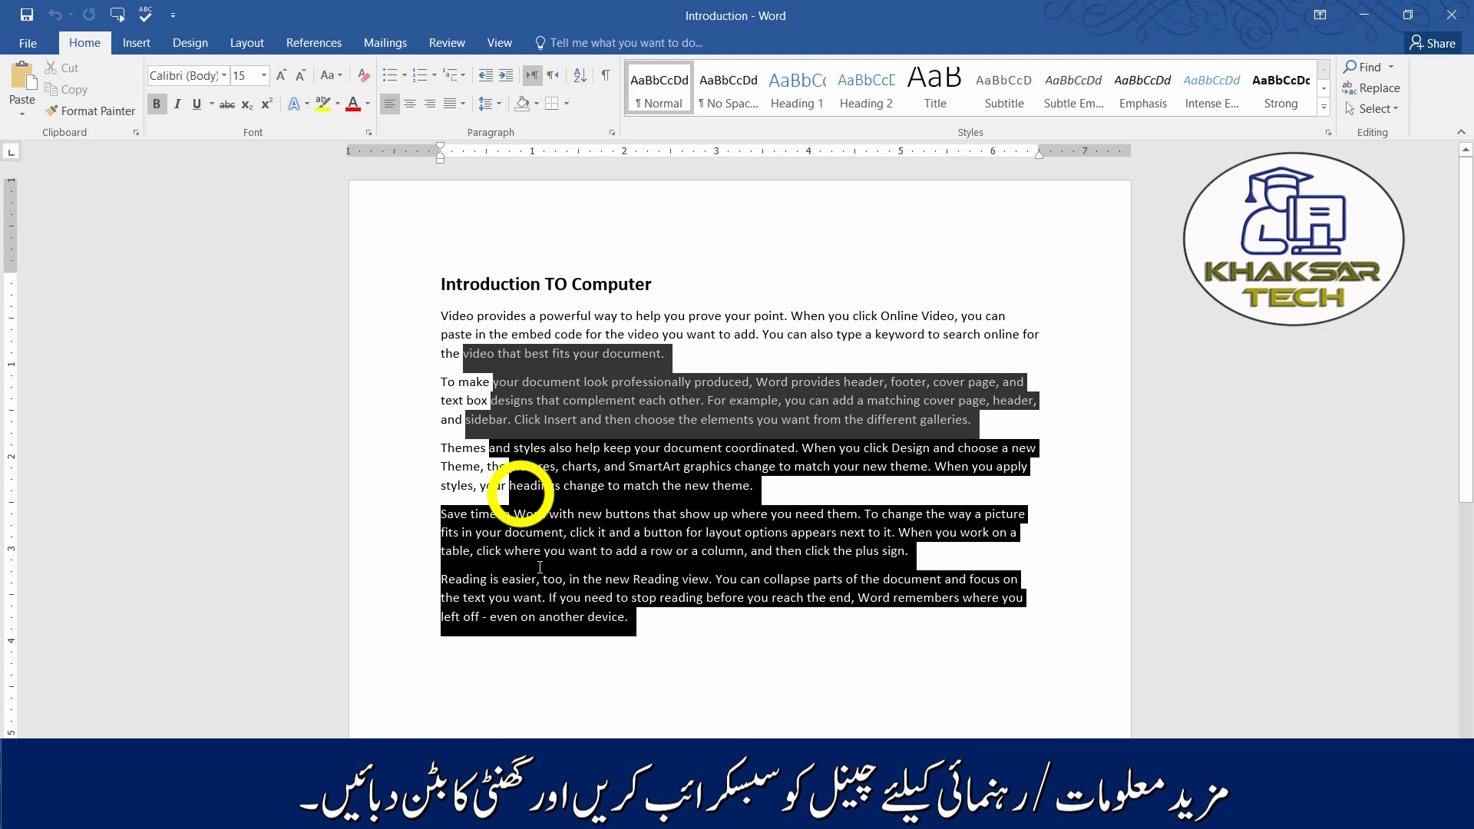
{"action": "left_click_drag", "start_coordinate": [539, 566], "coordinate": [505, 554]}
{"action": "key", "text": "ctrl+bracketright"}
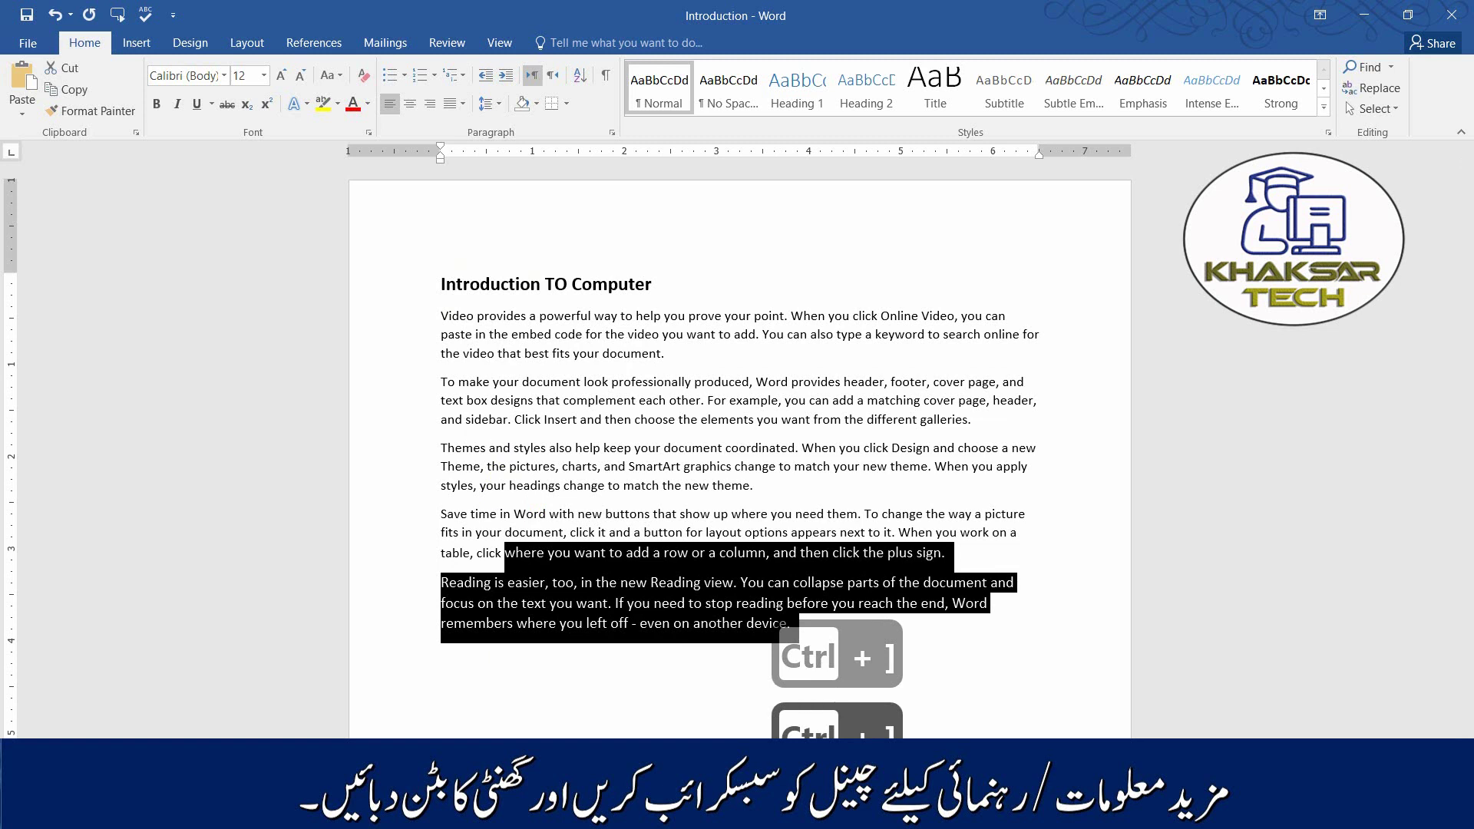
{"action": "left_click", "coordinate": [639, 322]}
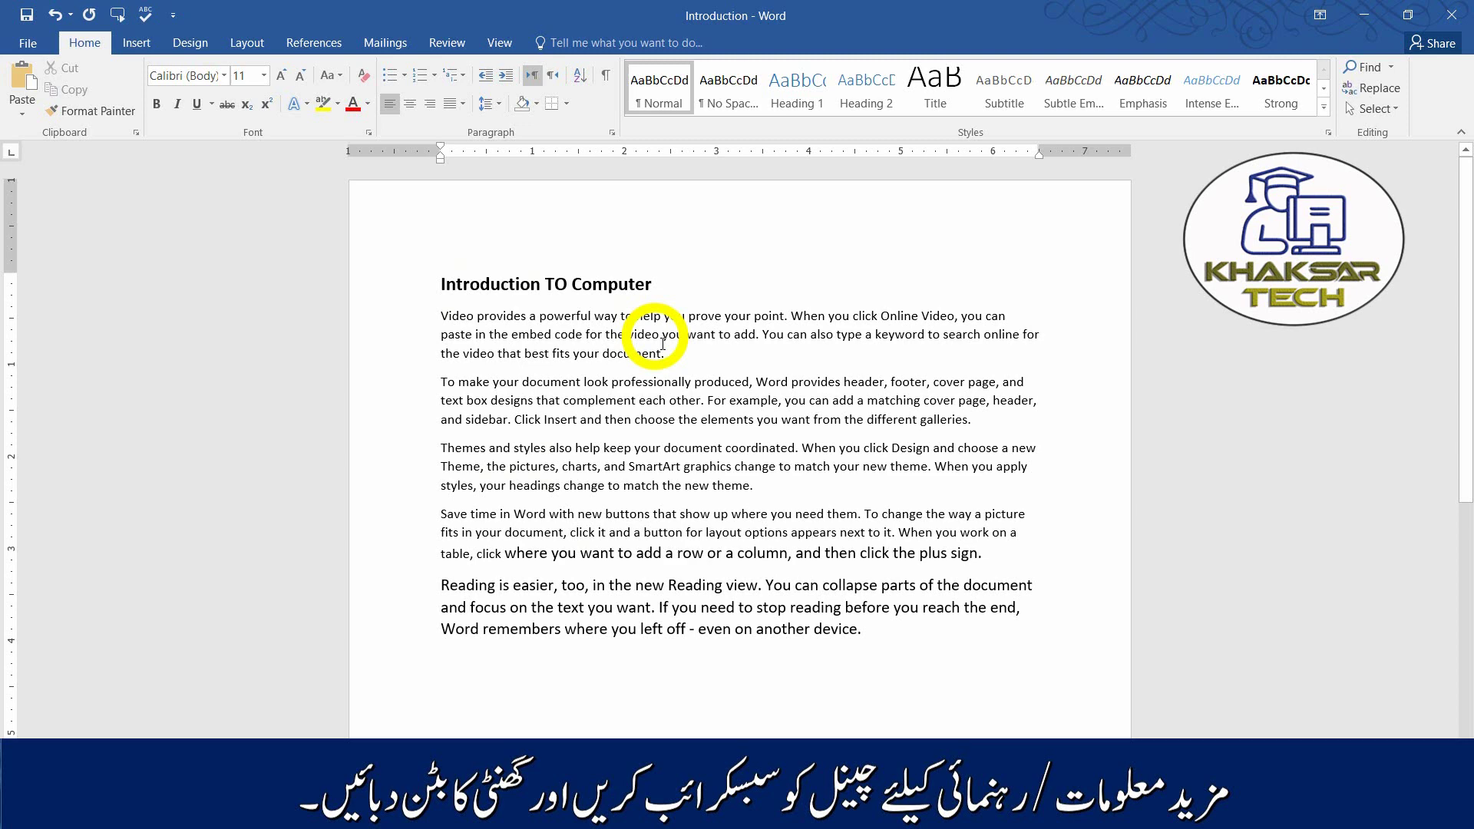
{"action": "key", "text": "super"}
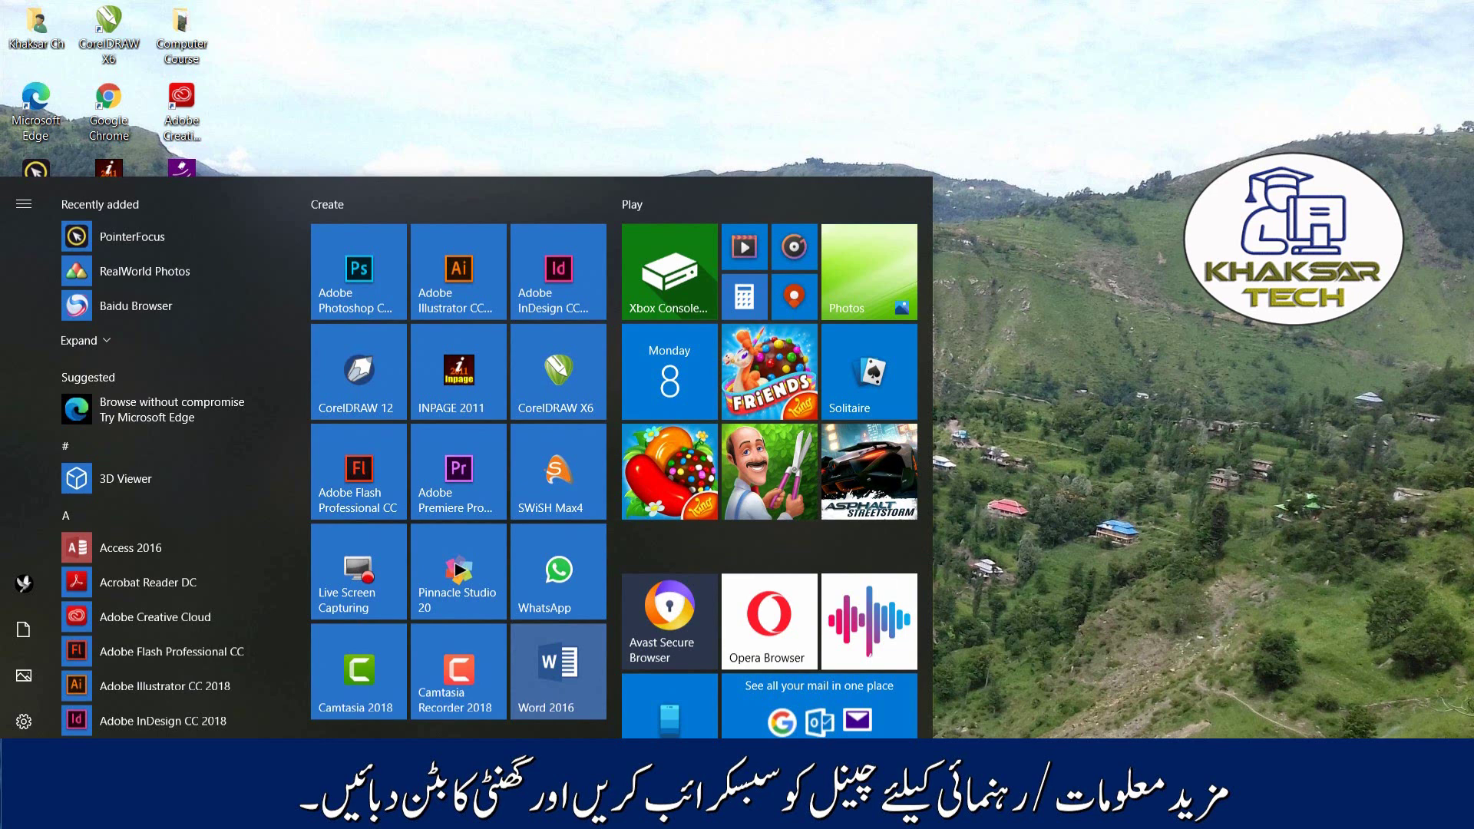
Relaunch Word 2016 from its Start tile and go to the Open page with Ctrl+O
{"action": "left_click", "coordinate": [558, 671]}
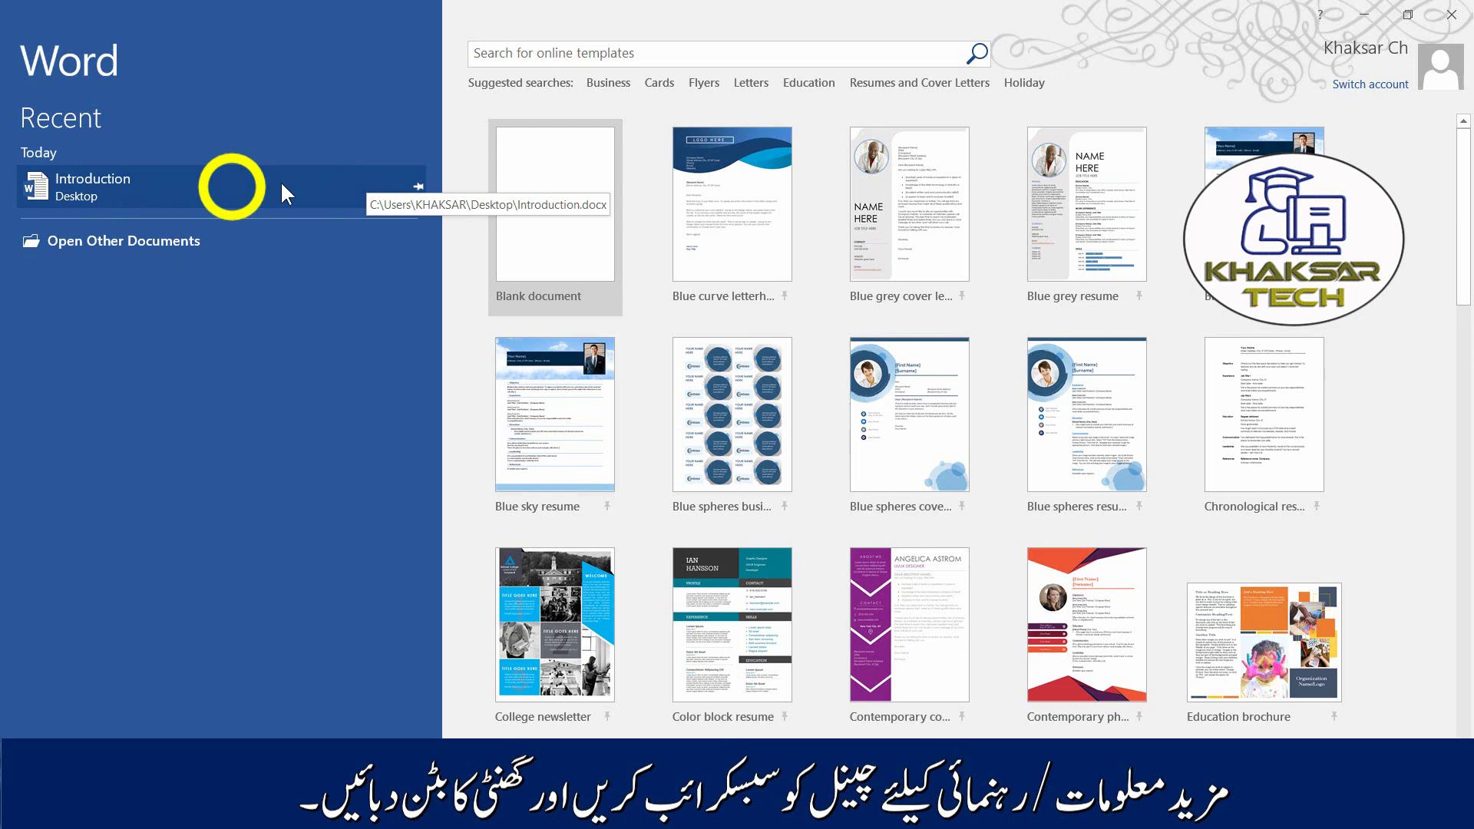
{"action": "key", "text": "ctrl+o"}
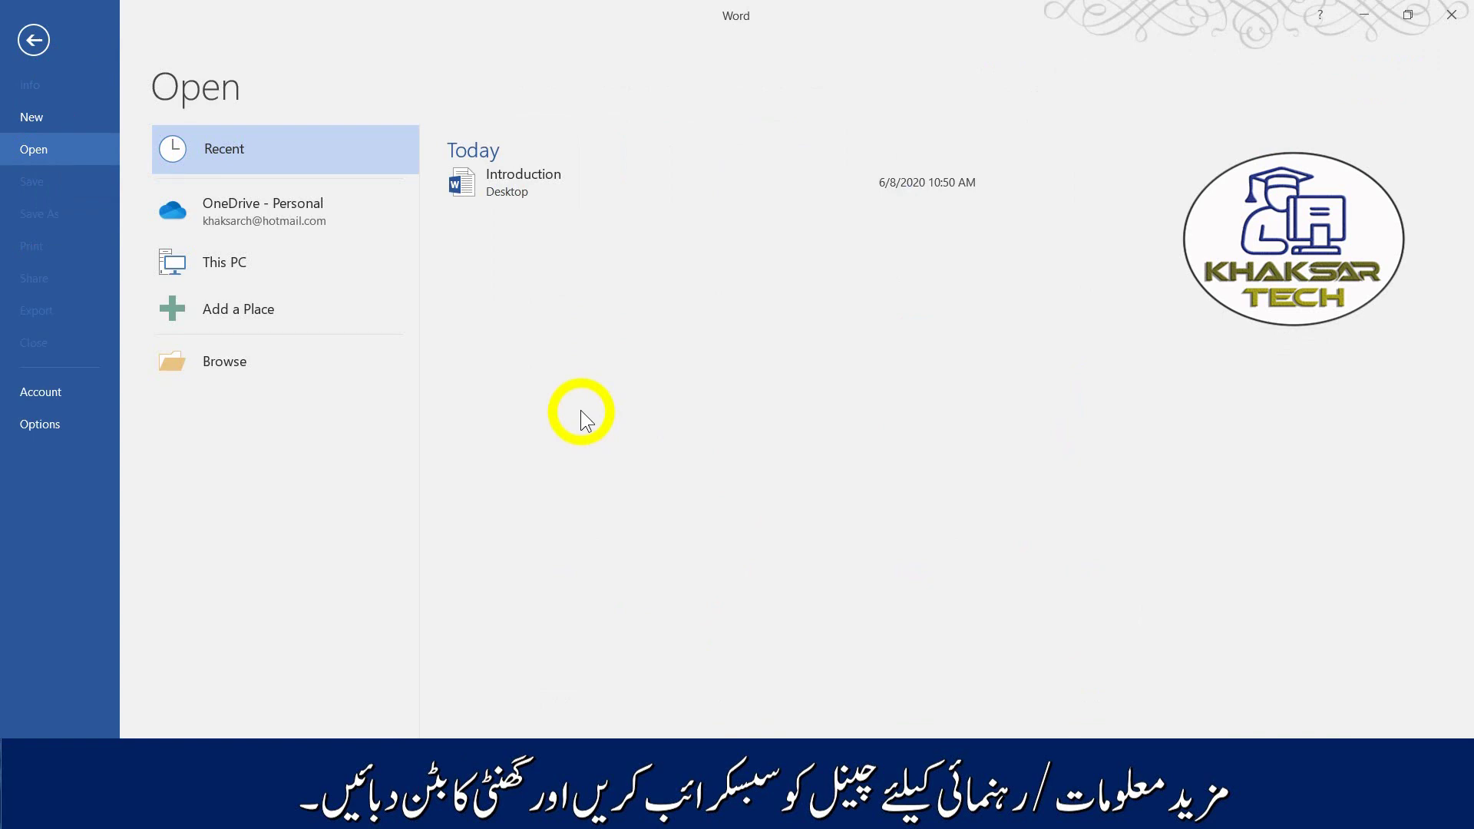
Open the Open dialog with Ctrl+F12 and show the Desktop folder containing Introduction
{"action": "key", "text": "ctrl+F12"}
{"action": "left_click", "coordinate": [529, 323]}
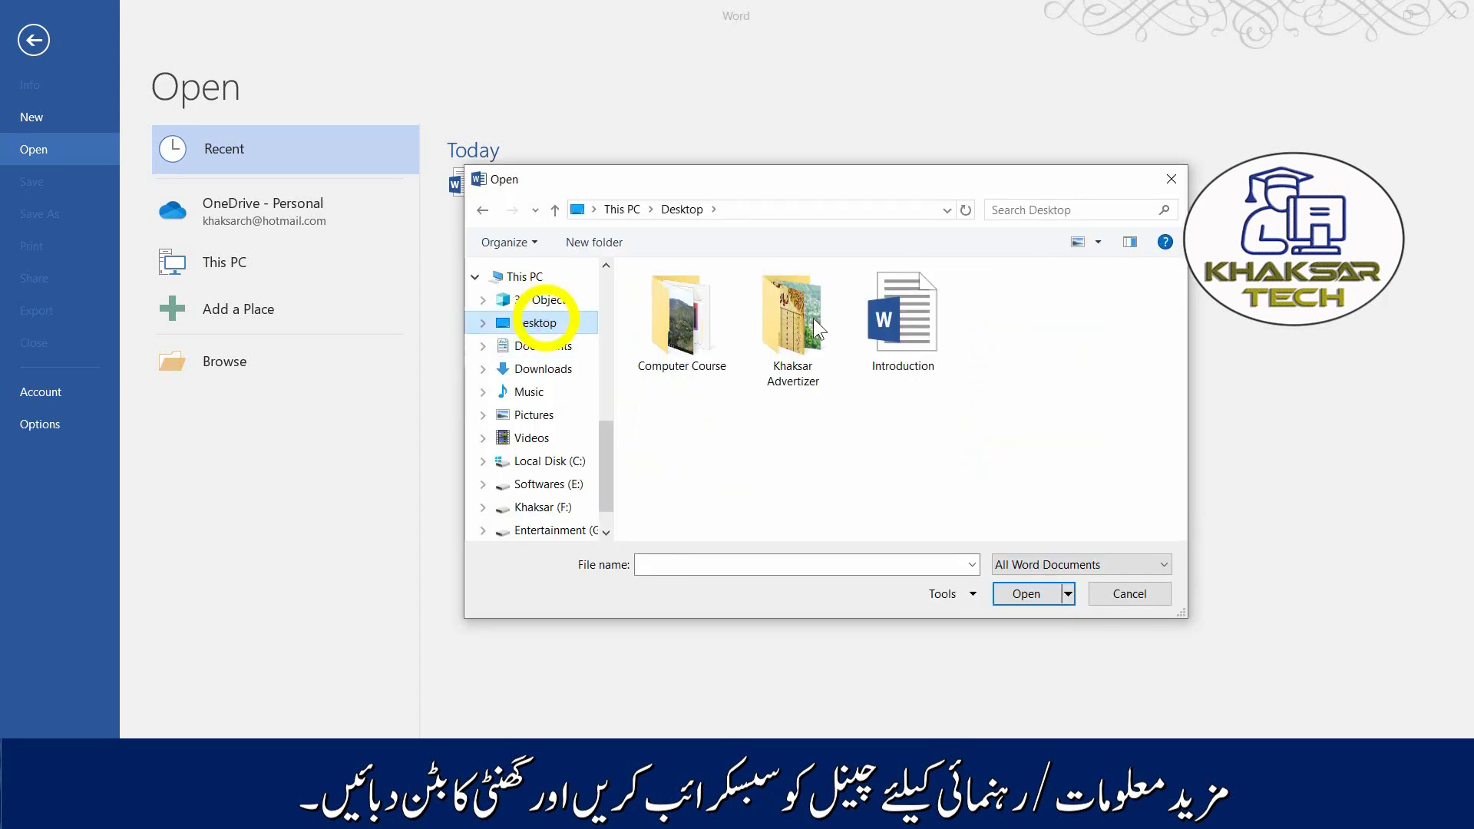